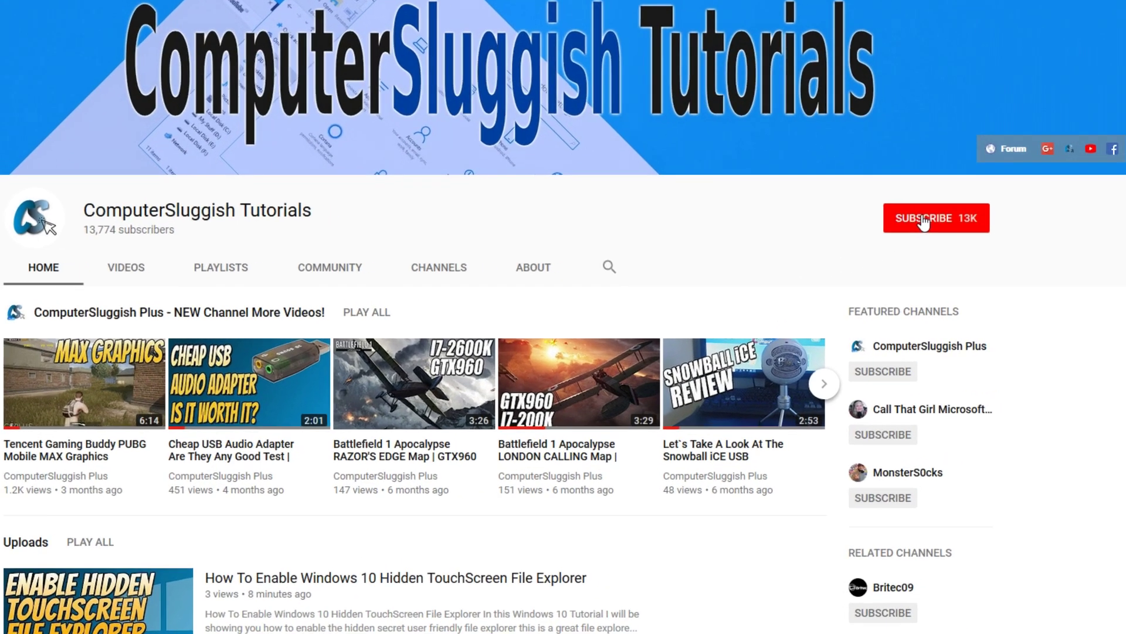
- Subscribe to ComputerSluggish Tutorials and turn on notifications for every new video
{"action": "left_click", "coordinate": [924, 220]}
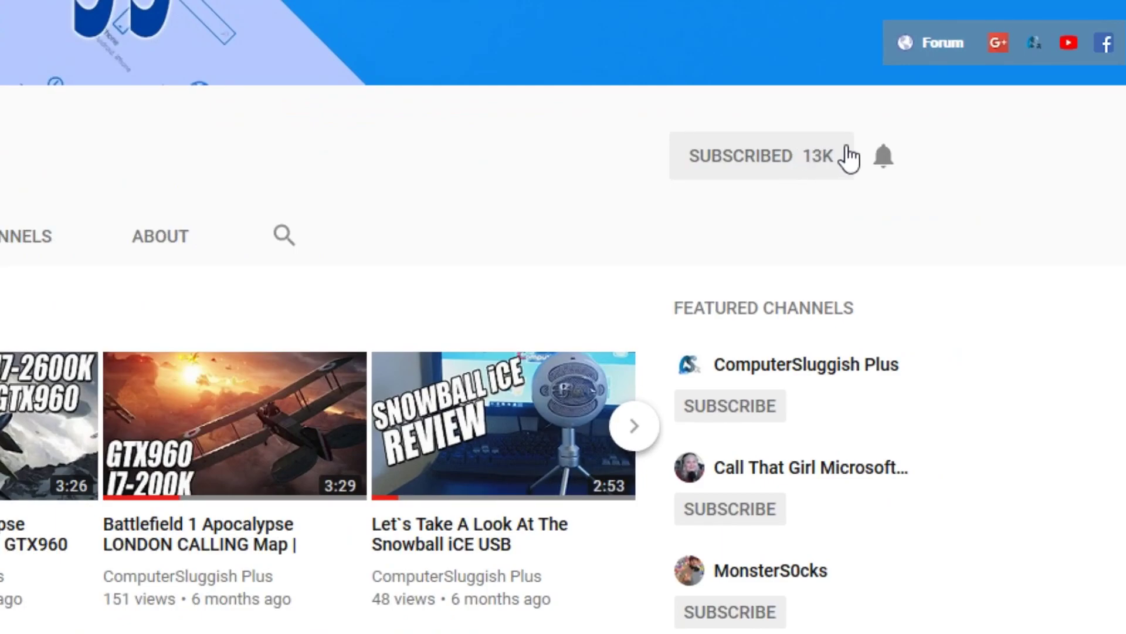
{"action": "left_click", "coordinate": [885, 159]}
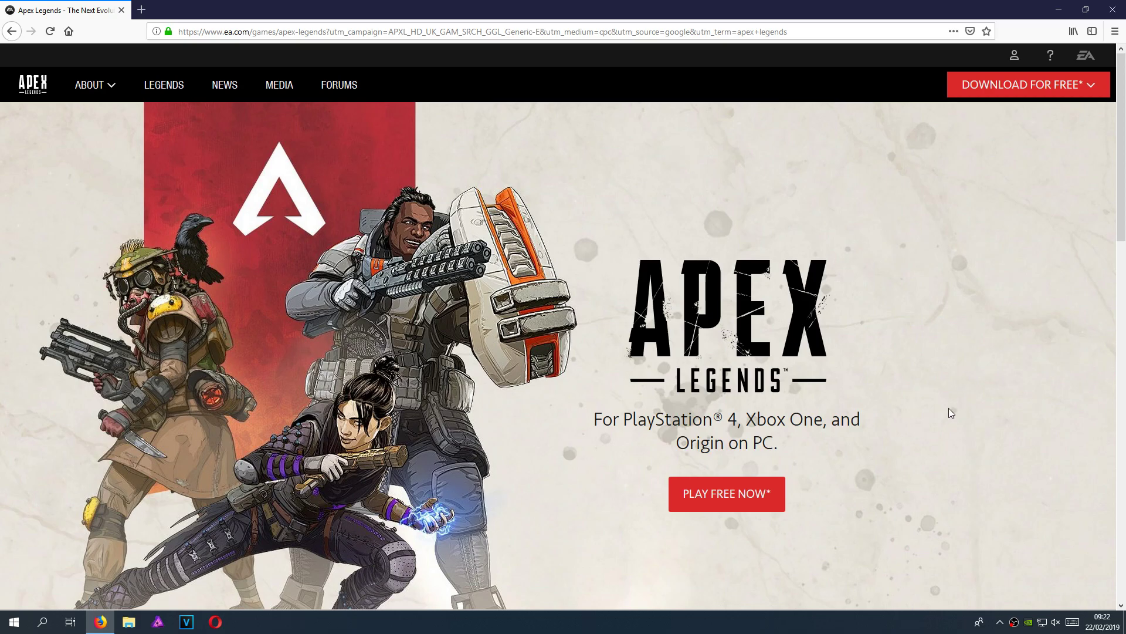
- Choose PLAY FREE NOW for Apex Legends and pick Origin on PC as the platform
{"action": "scroll", "coordinate": [949, 407], "scroll_direction": "down", "scroll_amount": 5}
{"action": "scroll", "coordinate": [951, 395], "scroll_direction": "up", "scroll_amount": 5}
{"action": "scroll", "coordinate": [955, 389], "scroll_direction": "down", "scroll_amount": 5}
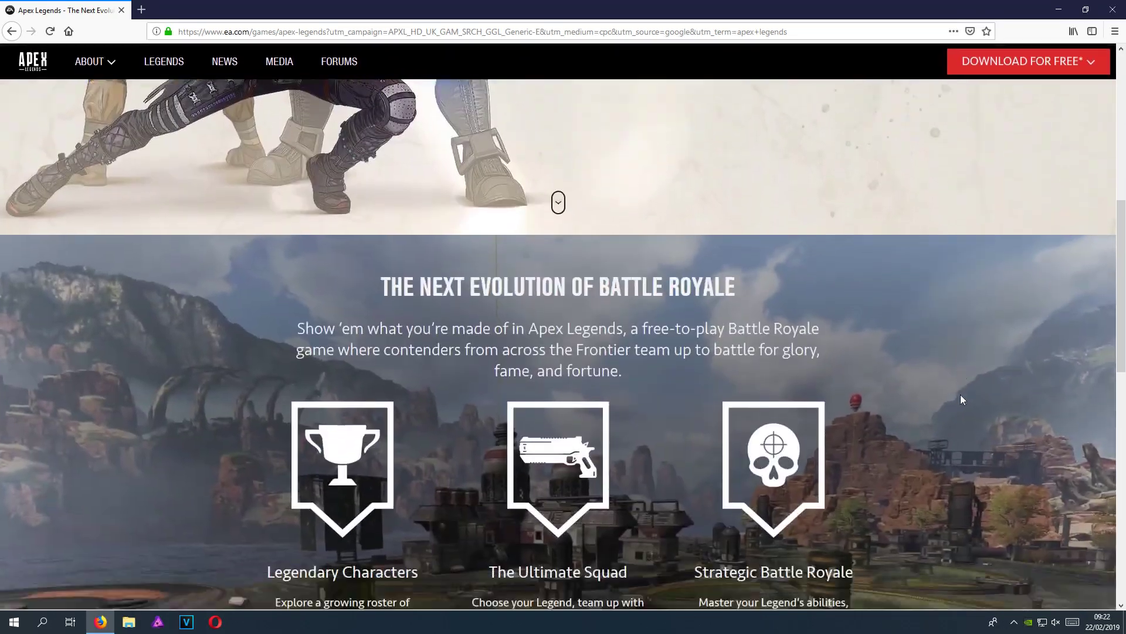
{"action": "scroll", "coordinate": [960, 396], "scroll_direction": "down", "scroll_amount": 10}
{"action": "scroll", "coordinate": [963, 378], "scroll_direction": "up", "scroll_amount": 15}
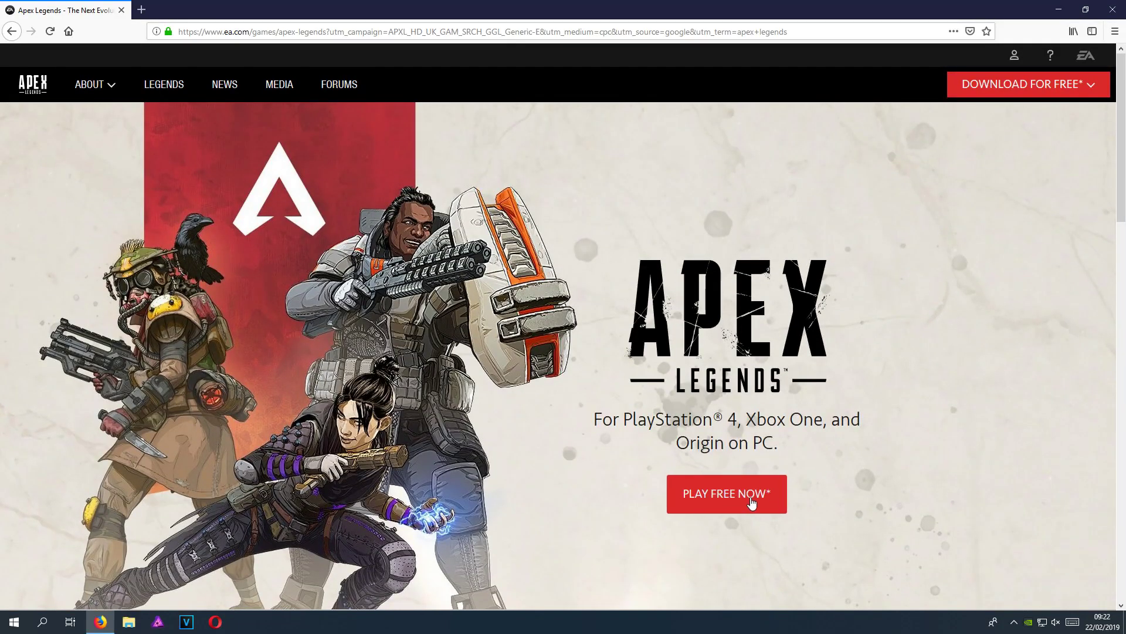
{"action": "left_click", "coordinate": [732, 499]}
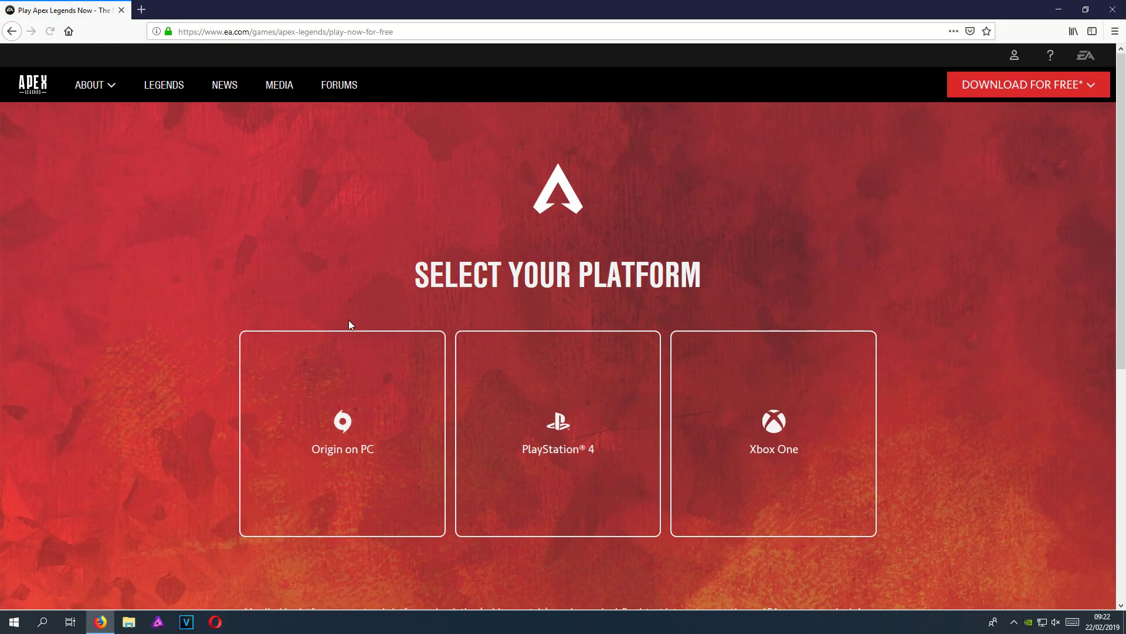
{"action": "left_click", "coordinate": [353, 447]}
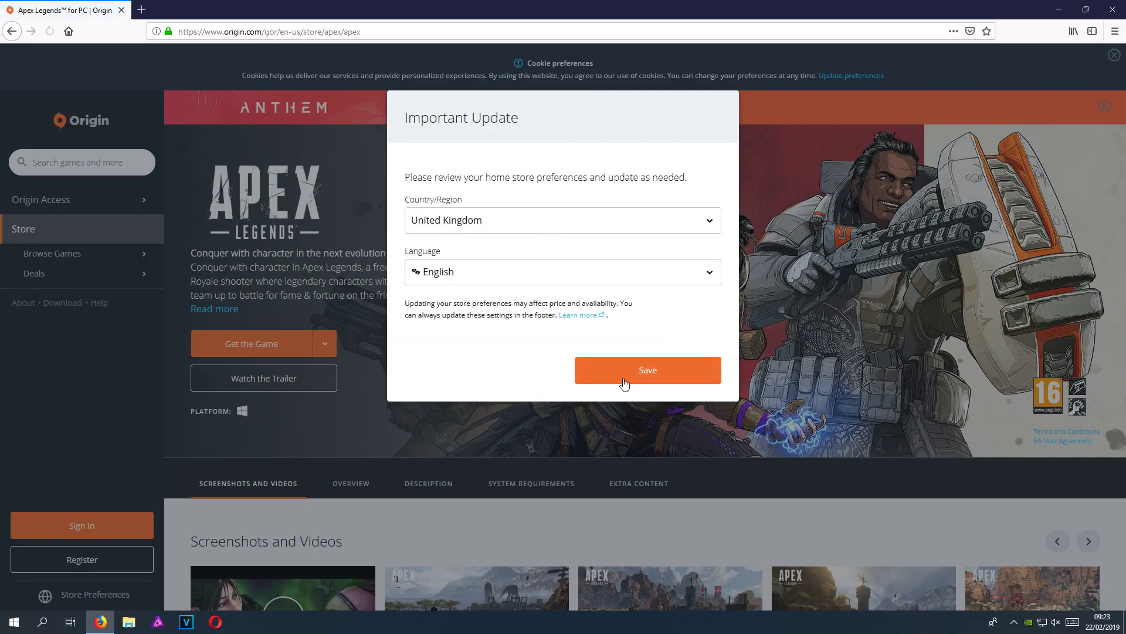
- Save United Kingdom and English as store preferences, then save ApexLegendsInstaller.exe to disk
{"action": "left_click", "coordinate": [637, 373]}
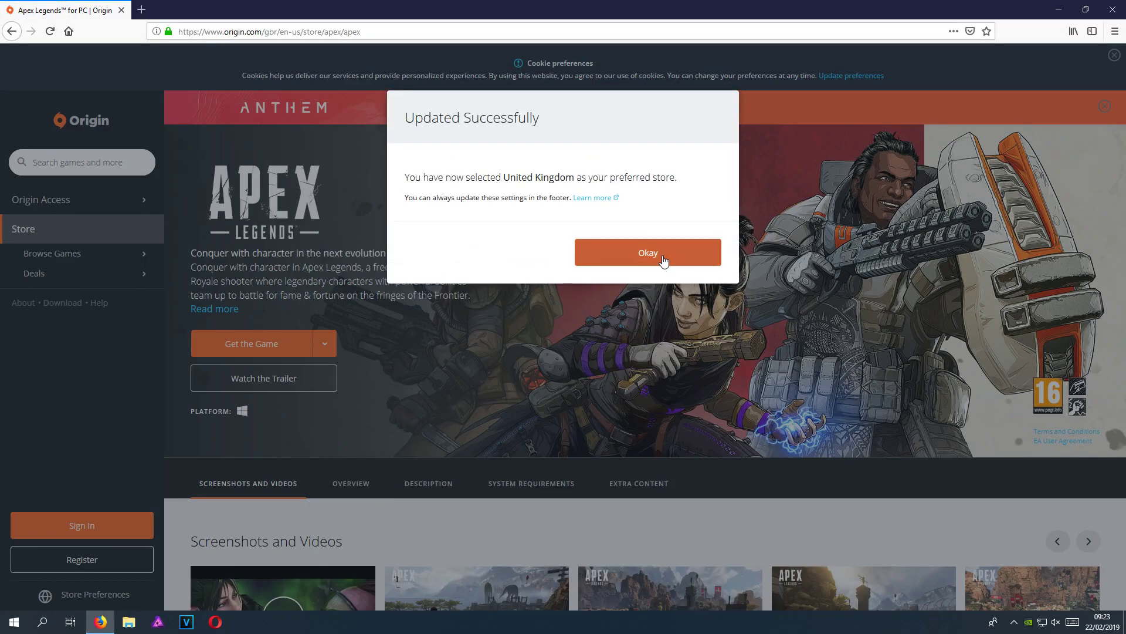
{"action": "left_click", "coordinate": [663, 261]}
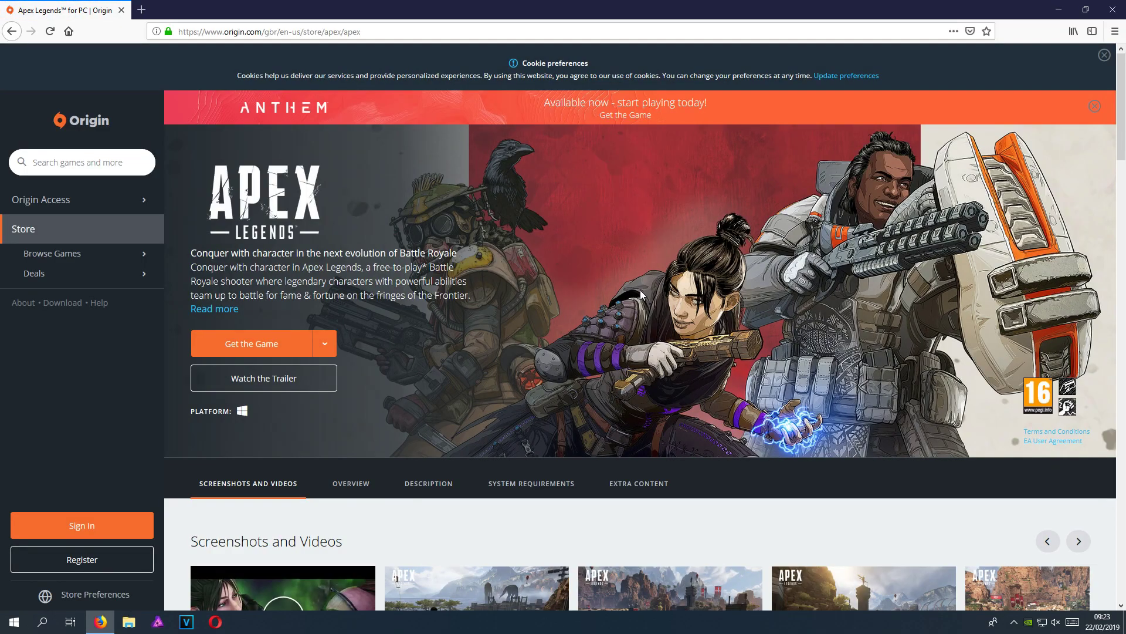
{"action": "left_click", "coordinate": [286, 355]}
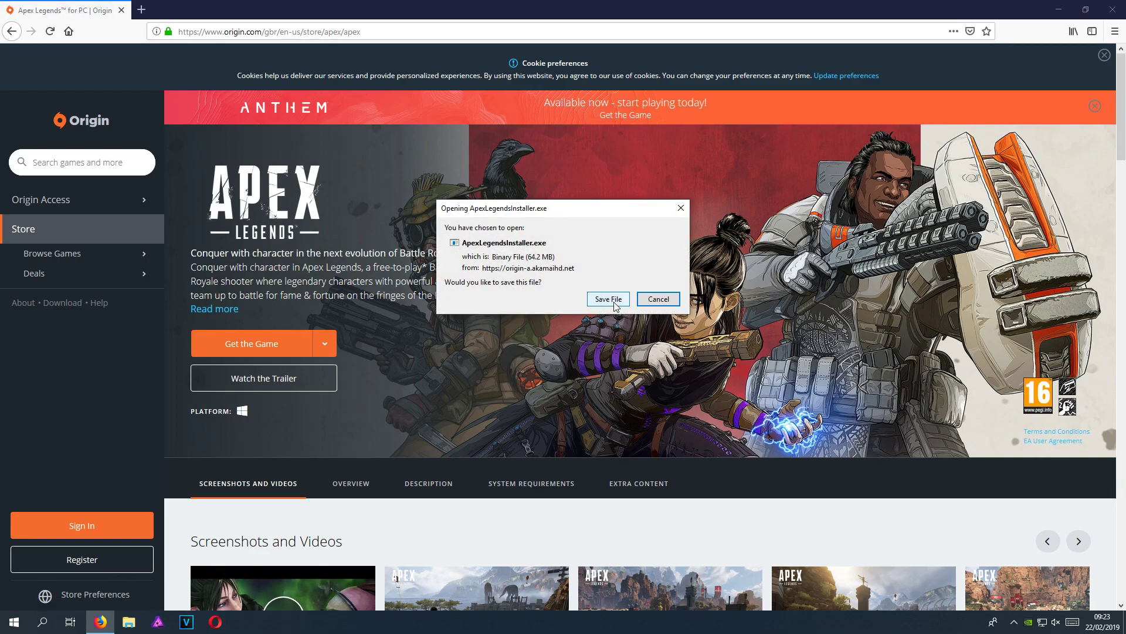
{"action": "left_click", "coordinate": [614, 304]}
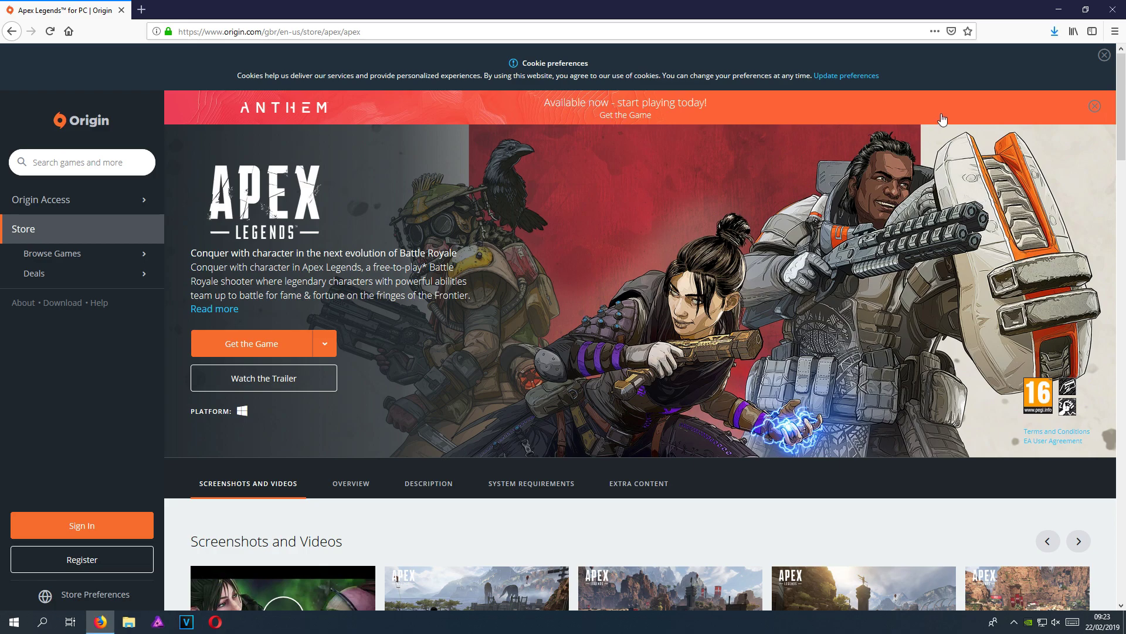
- Run ApexLegendsInstaller.exe from Firefox's downloads list, allowing it past the security warning
{"action": "left_click", "coordinate": [1055, 33]}
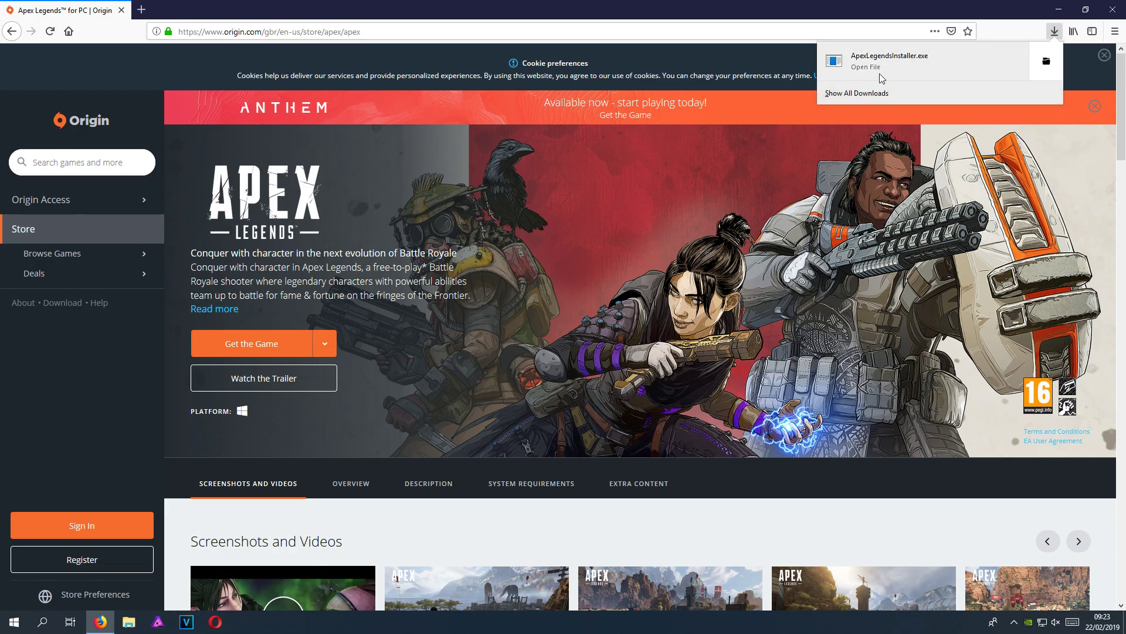
{"action": "left_click", "coordinate": [942, 58]}
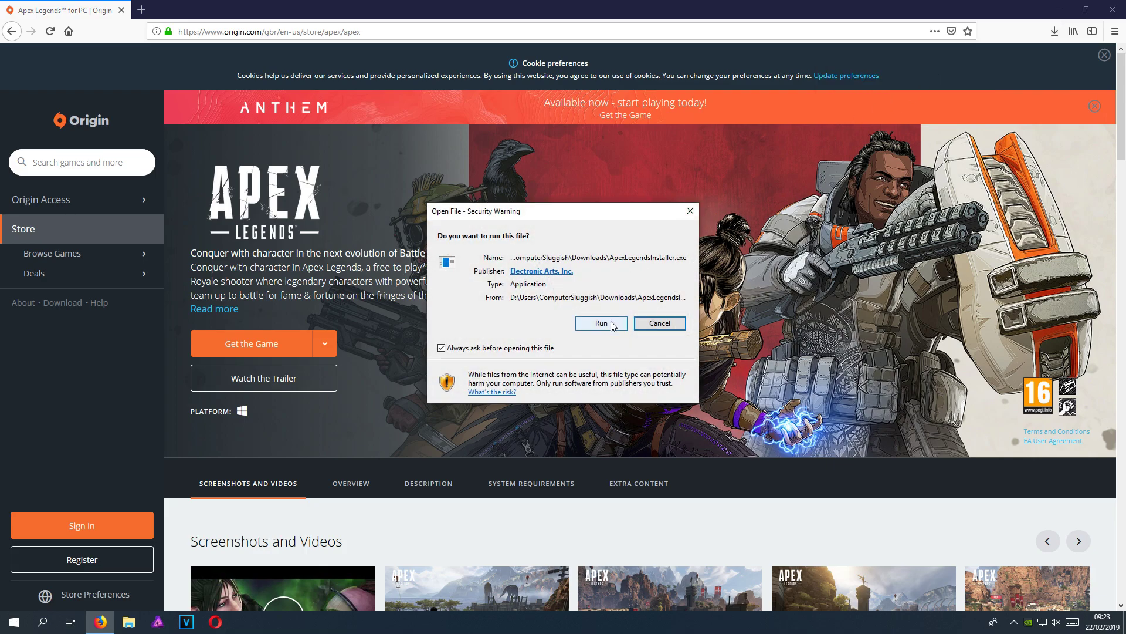
{"action": "left_click", "coordinate": [607, 324]}
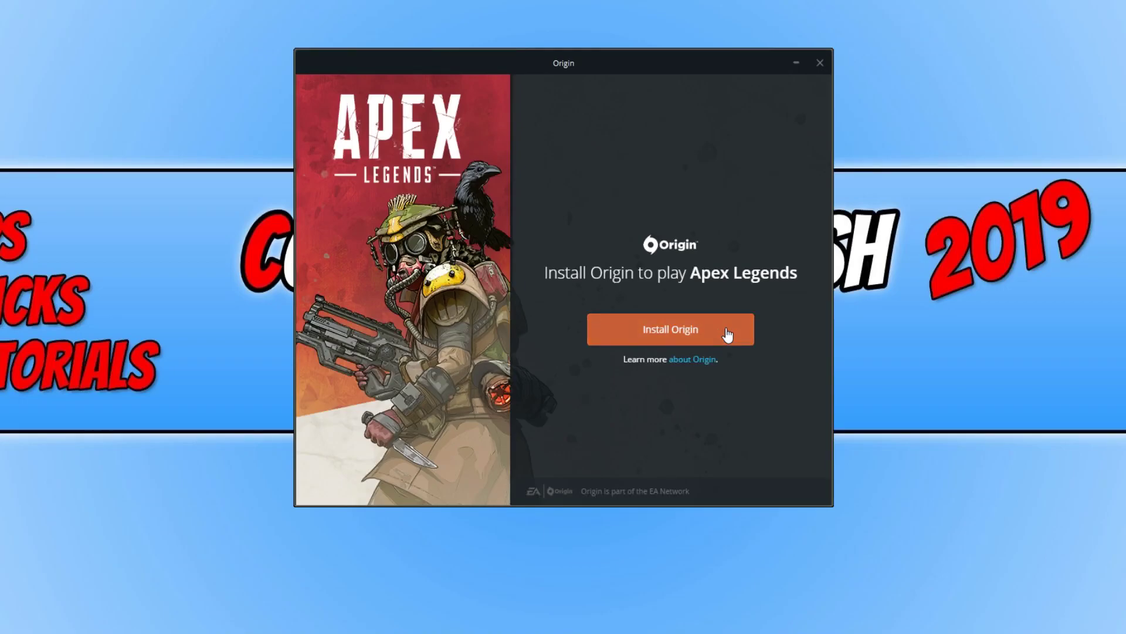
- Install Origin with Windows-startup auto-run turned off and the EULA accepted
{"action": "left_click", "coordinate": [728, 335]}
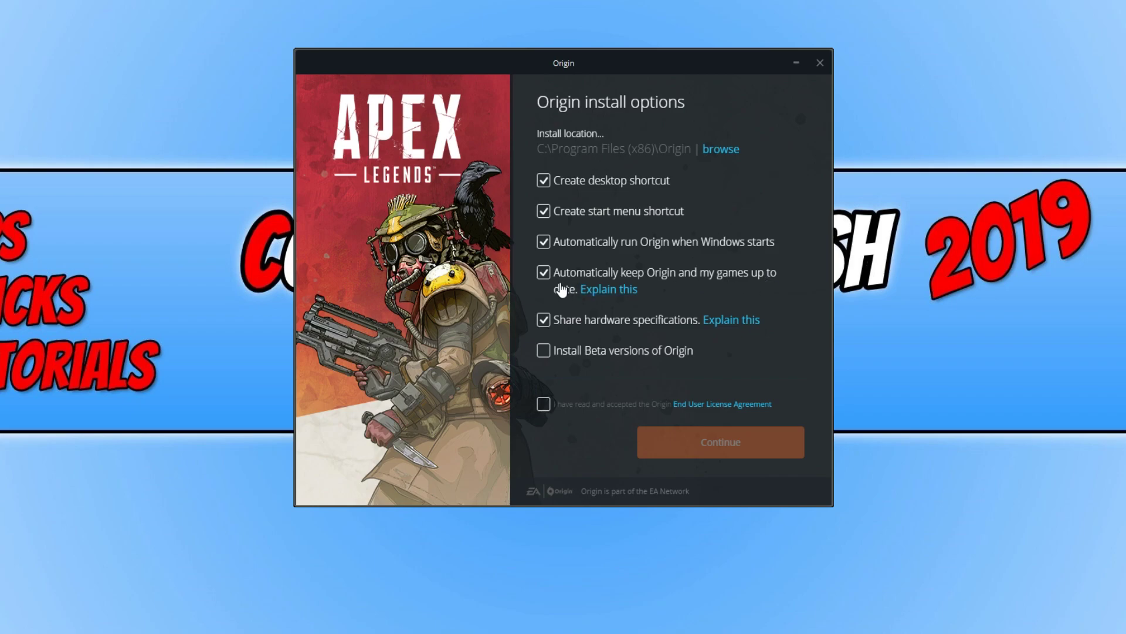
{"action": "left_click", "coordinate": [699, 245]}
{"action": "left_click", "coordinate": [543, 404]}
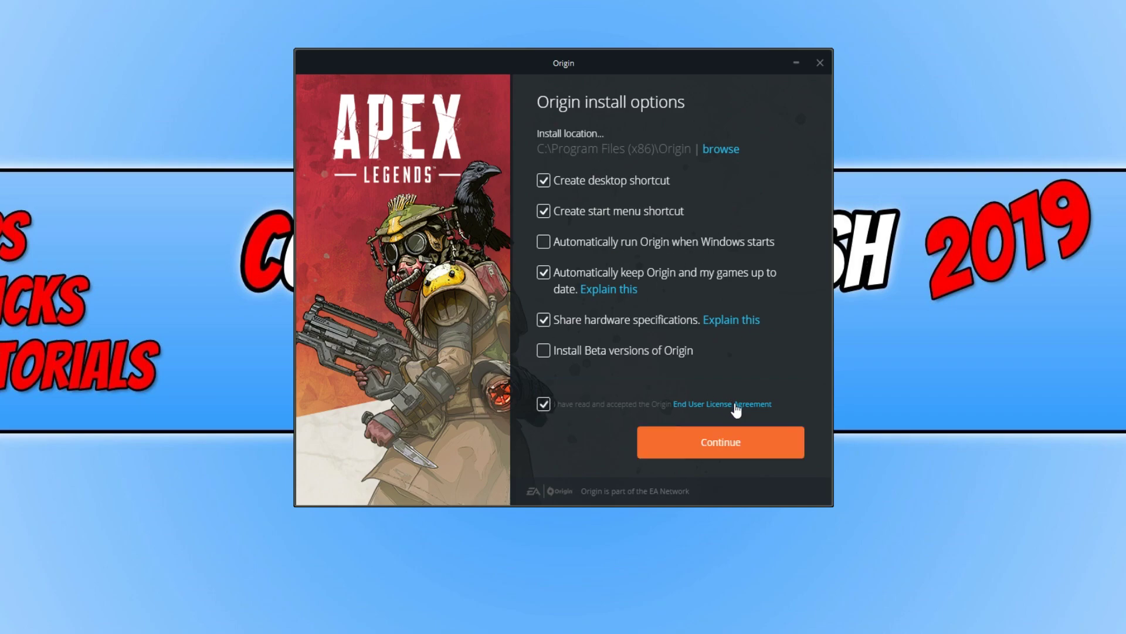
{"action": "left_click", "coordinate": [742, 450]}
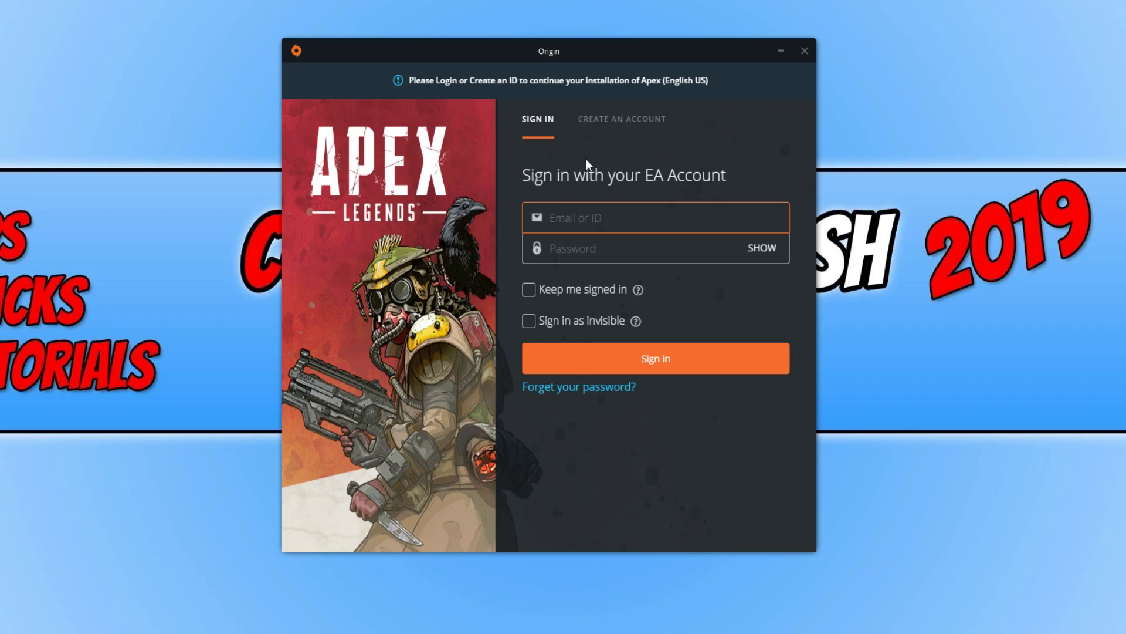
- Begin a new EA account by entering the date of birth and accepting the User Agreement
{"action": "left_click", "coordinate": [643, 124]}
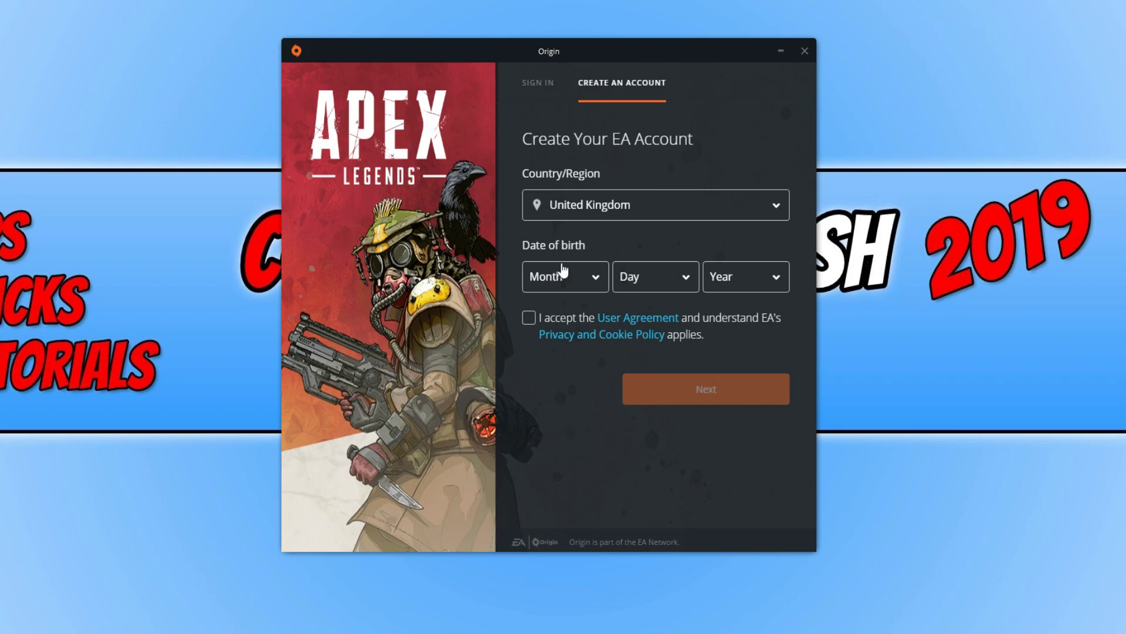
{"action": "left_click", "coordinate": [569, 280]}
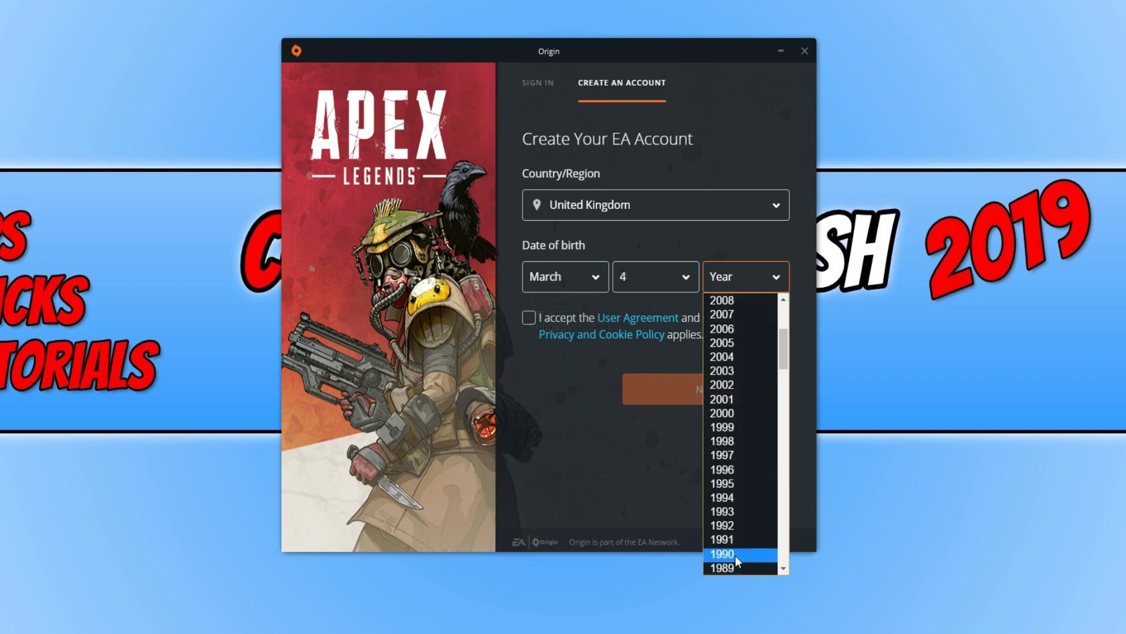
{"action": "left_click", "coordinate": [734, 555]}
{"action": "left_click", "coordinate": [540, 317]}
{"action": "left_click", "coordinate": [703, 390]}
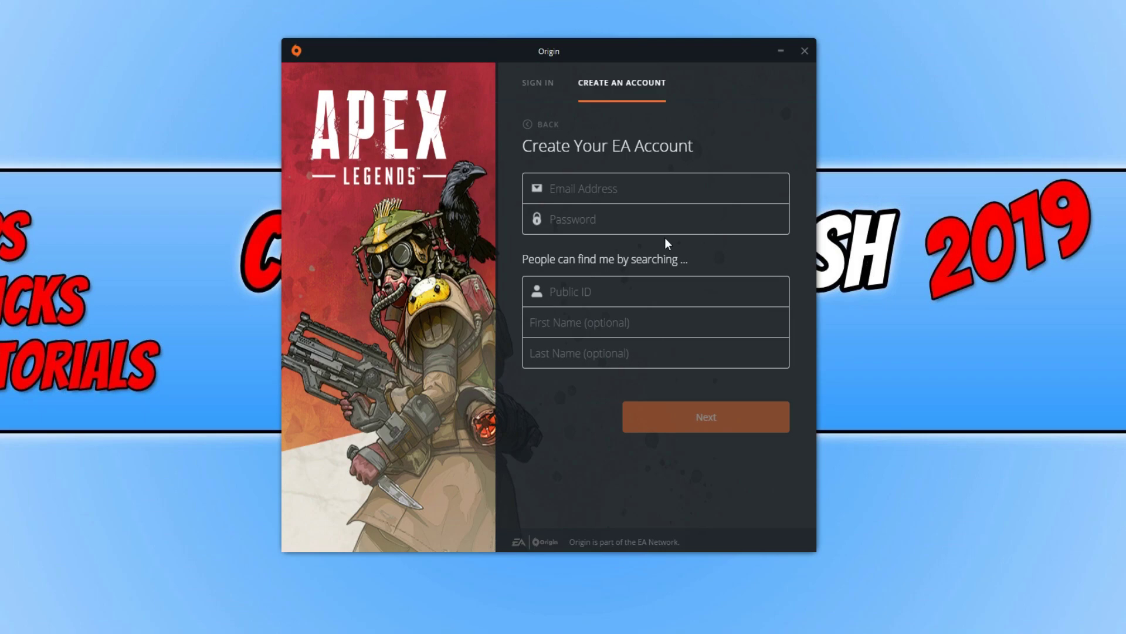
- Go through the email, password, Public ID and name fields, then switch to signing in instead
{"action": "left_click", "coordinate": [678, 200]}
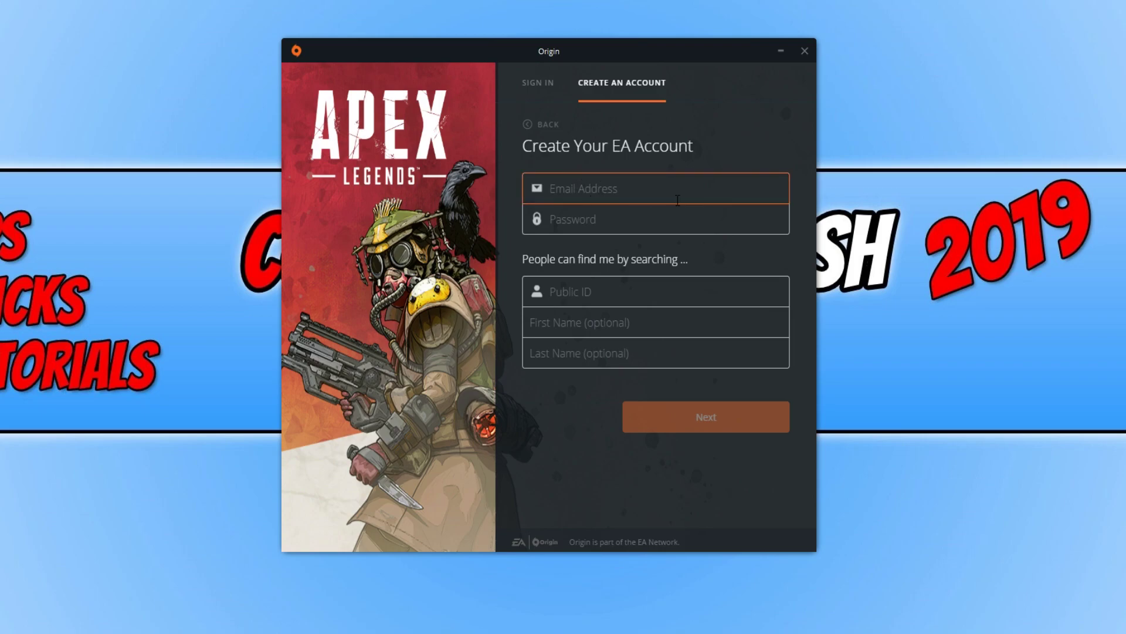
{"action": "left_click", "coordinate": [689, 221]}
{"action": "left_click", "coordinate": [786, 293]}
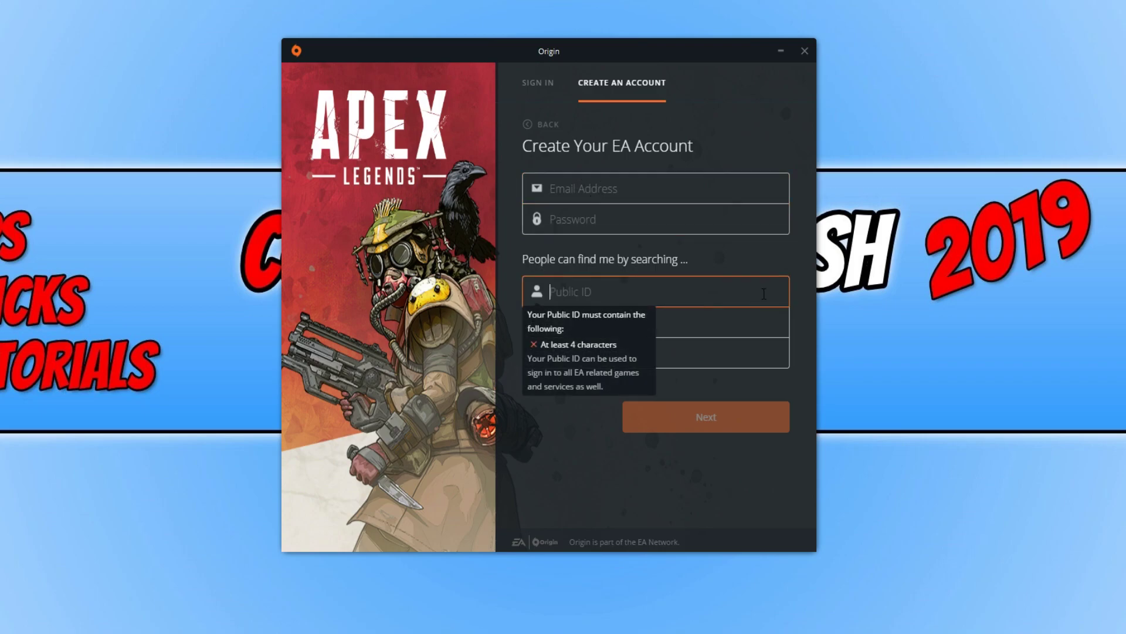
{"action": "left_click", "coordinate": [774, 252]}
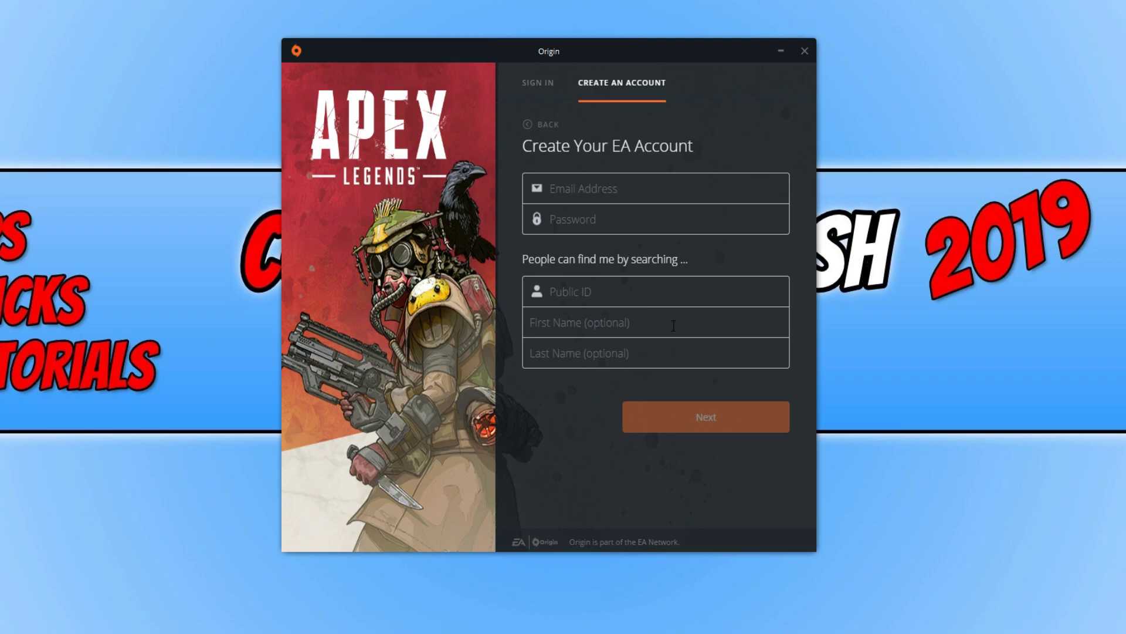
{"action": "left_click", "coordinate": [608, 334]}
{"action": "left_click", "coordinate": [637, 355]}
{"action": "left_click", "coordinate": [542, 84]}
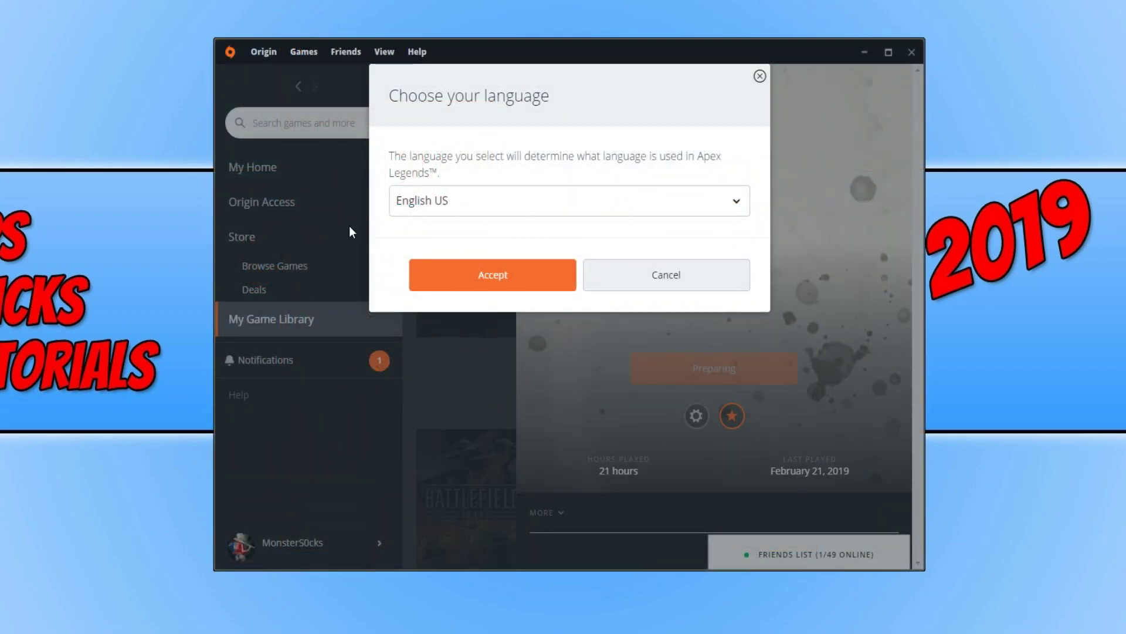
- Accept English US as the game language and confirm United Kingdom as the preferred store
{"action": "left_click", "coordinate": [493, 275]}
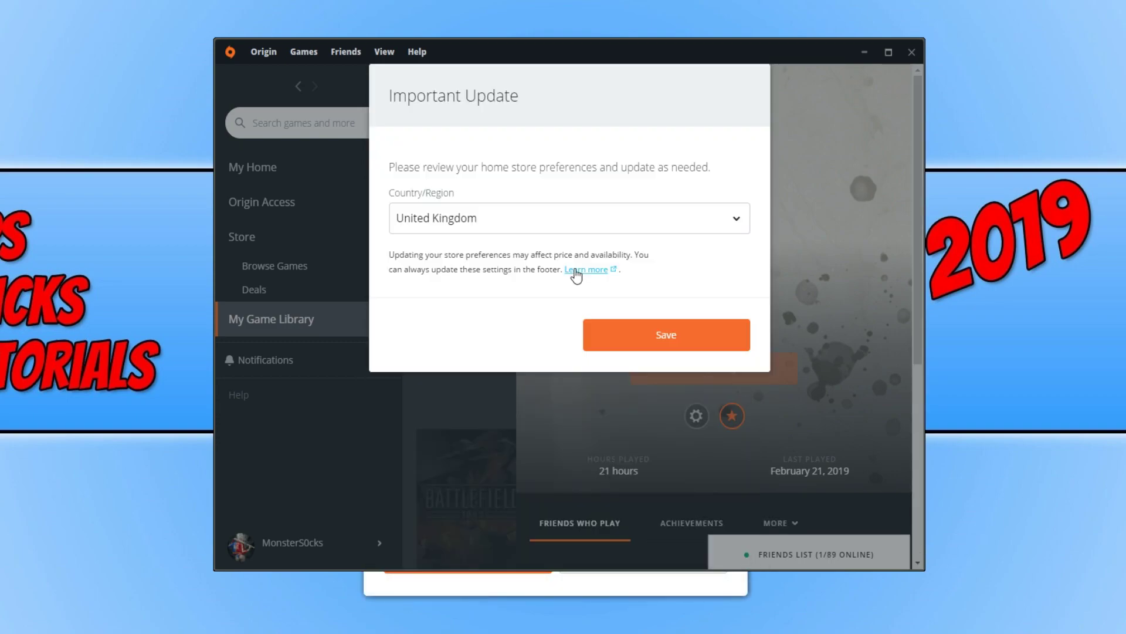
{"action": "left_click", "coordinate": [699, 336]}
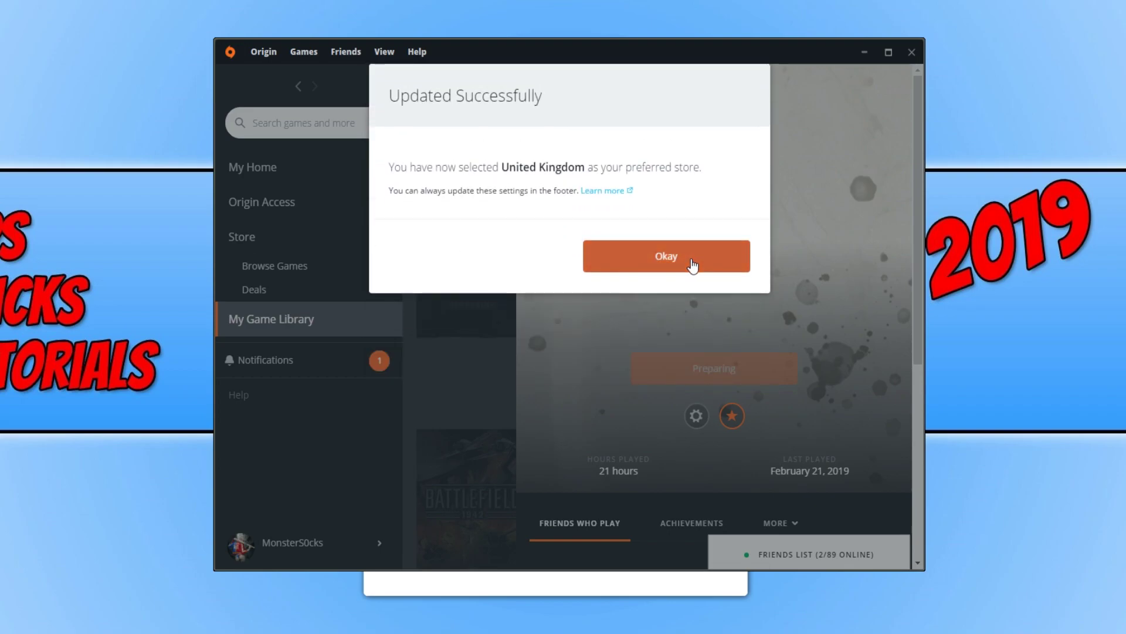
{"action": "left_click", "coordinate": [692, 264]}
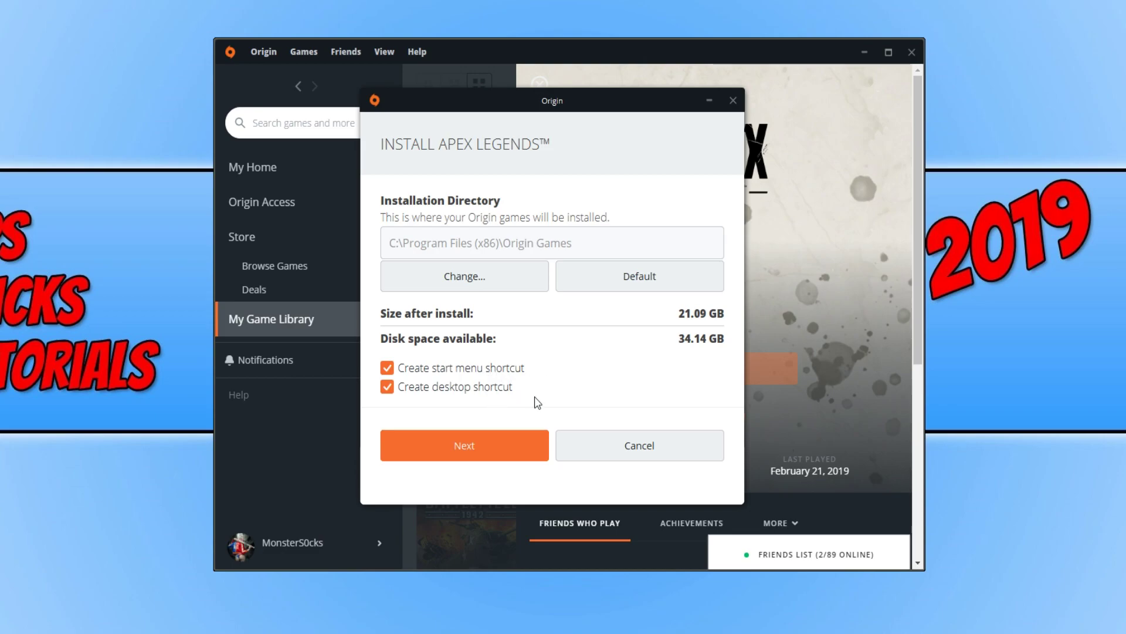
- Keep C:\Program Files (x86)\Origin Games as install folder, accept the licences, and start downloading
{"action": "left_click", "coordinate": [515, 449]}
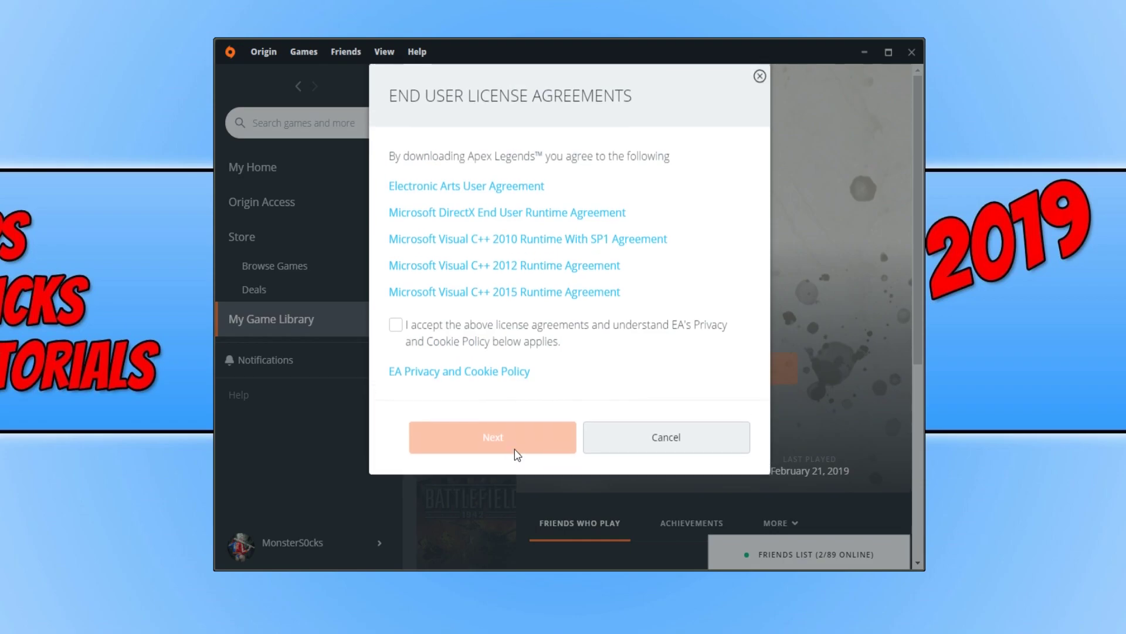
{"action": "left_click", "coordinate": [395, 324]}
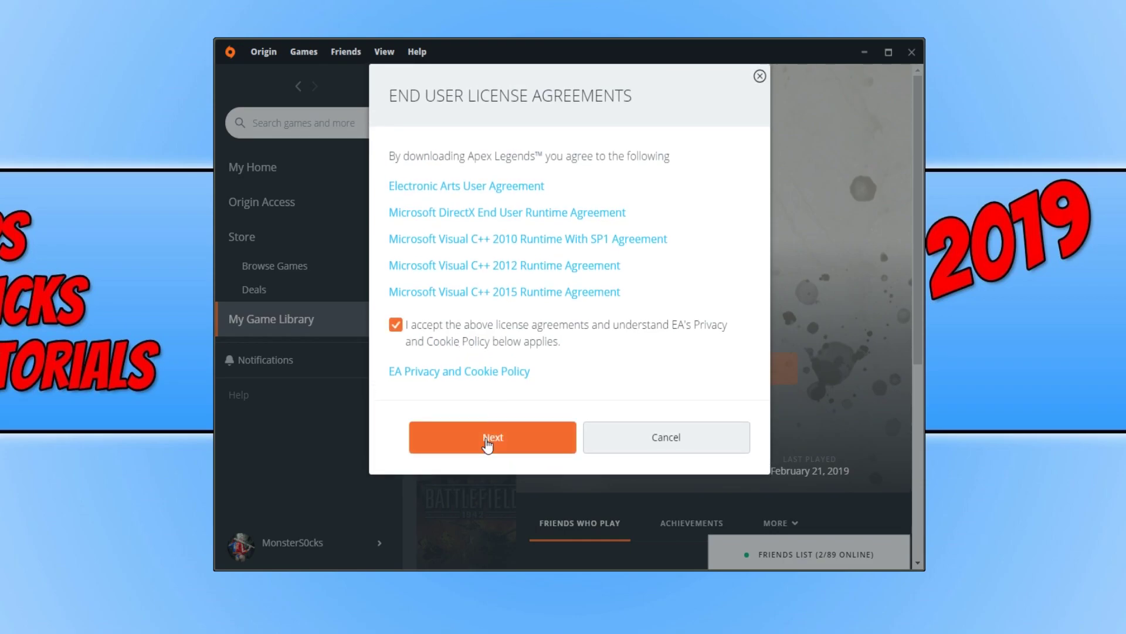
{"action": "left_click", "coordinate": [487, 444]}
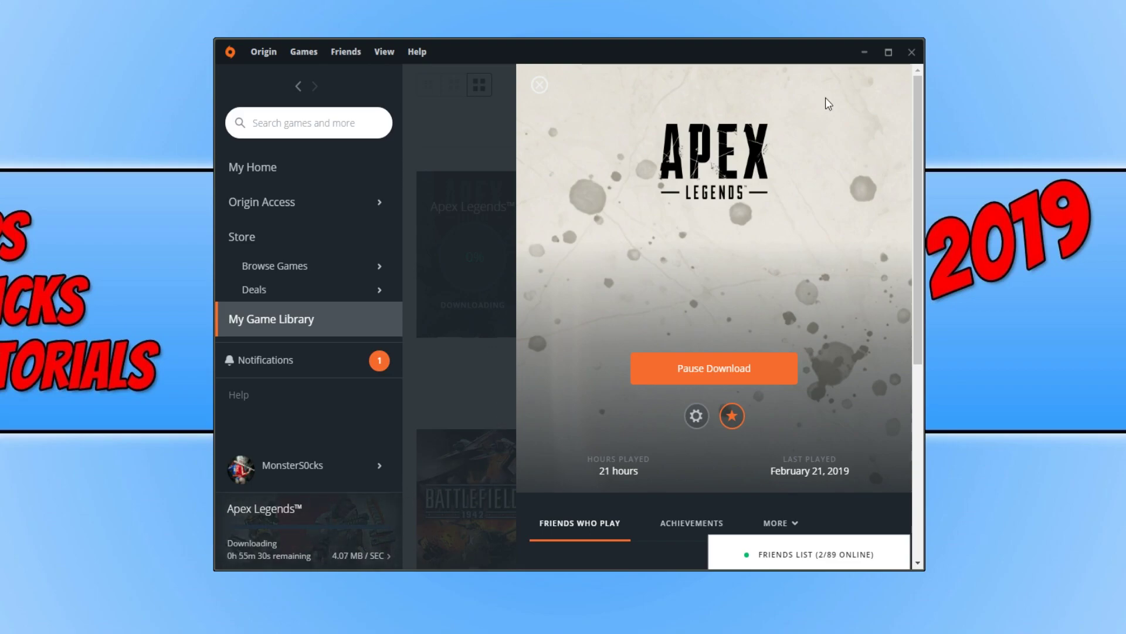
- Open Apex Legends in My Game Library and launch it with Play
{"action": "mouse_move", "coordinate": [322, 532]}
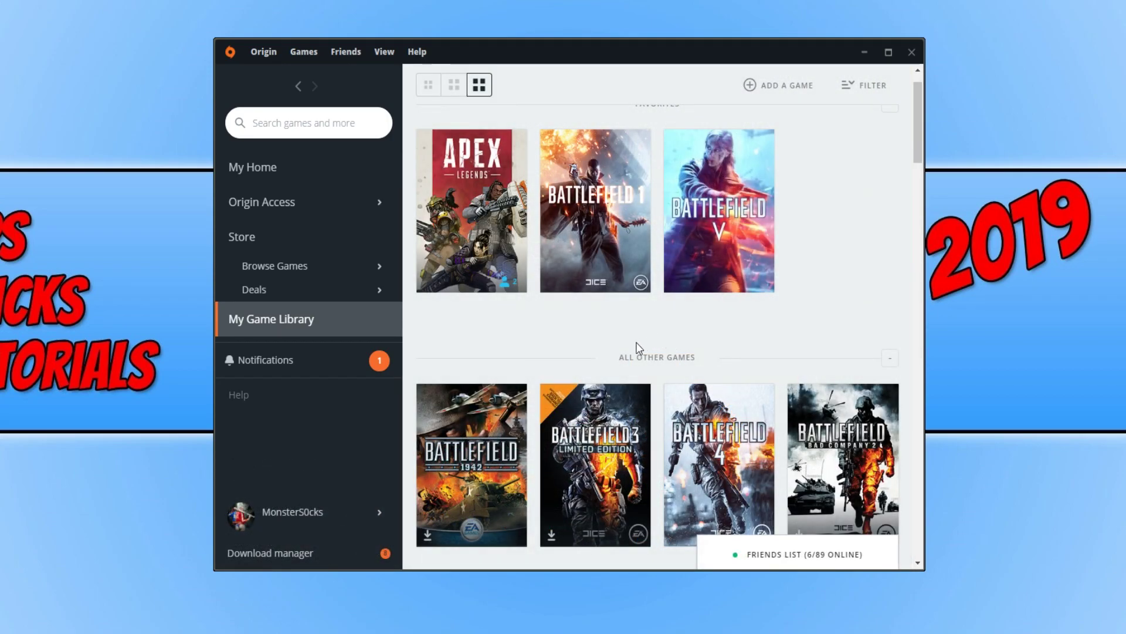
{"action": "left_click", "coordinate": [465, 210]}
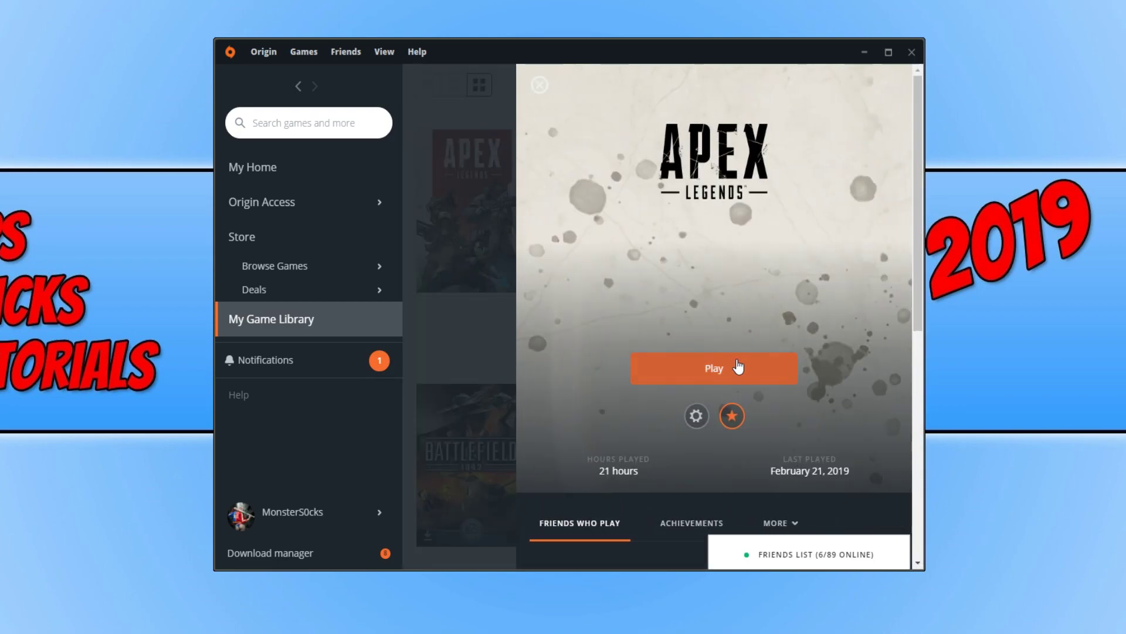
{"action": "left_click", "coordinate": [744, 371]}
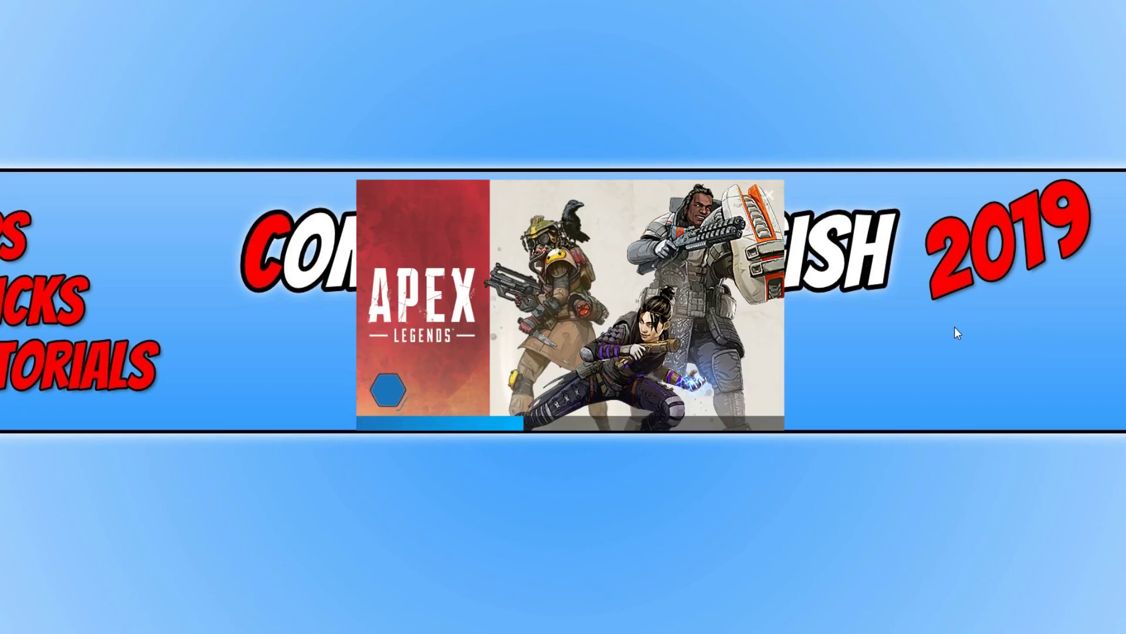